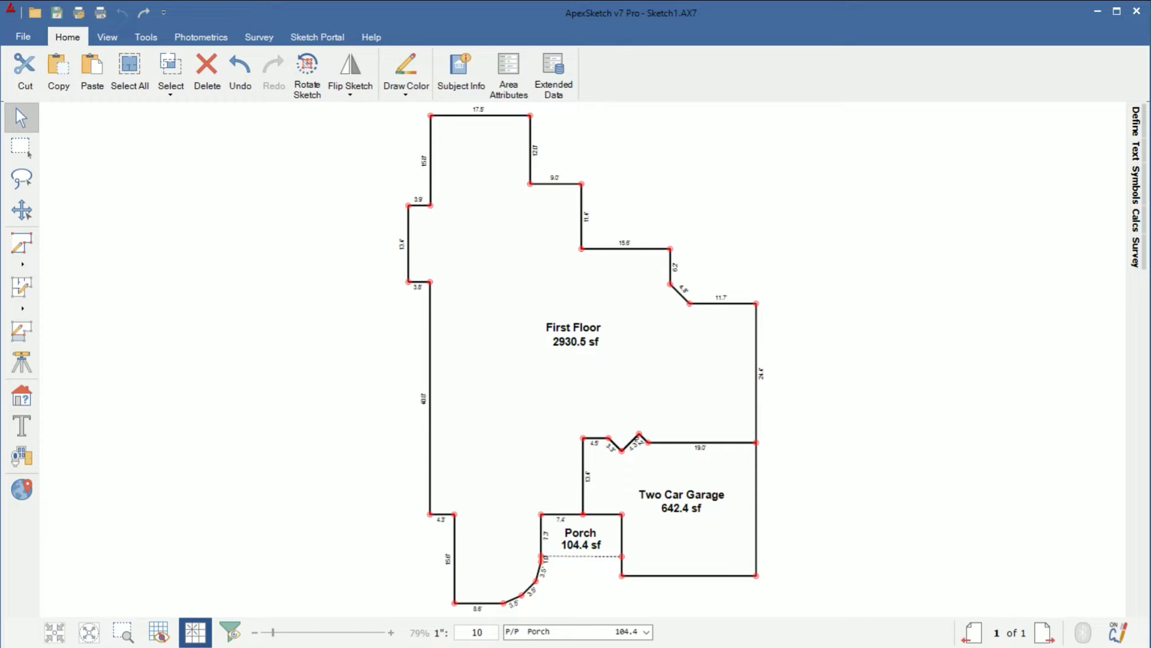
- Draw a 15.2' line and a 33.2' line dividing the First Floor into left and right sections
left_click(33, 244)
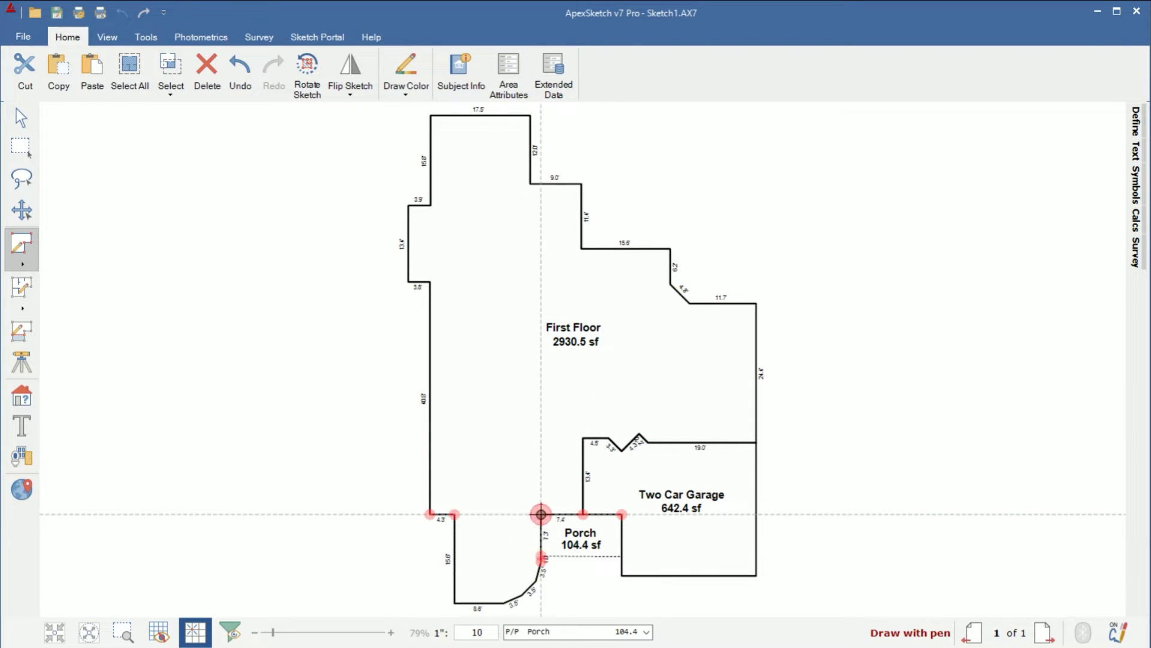
left_click(454, 514)
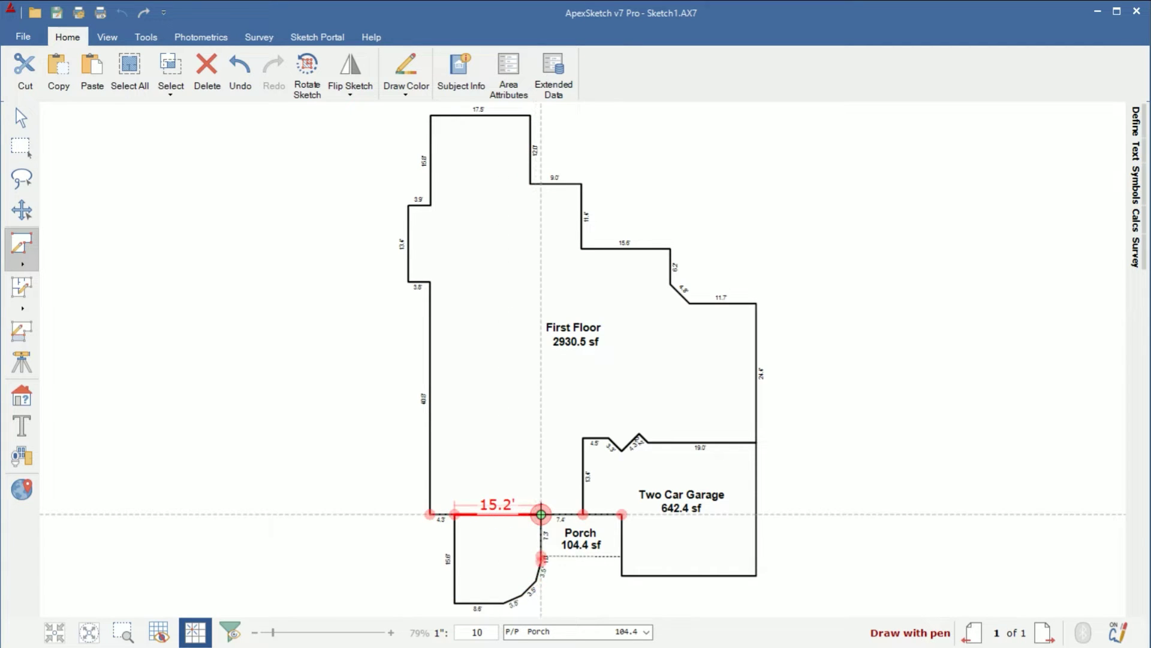
left_click(540, 514)
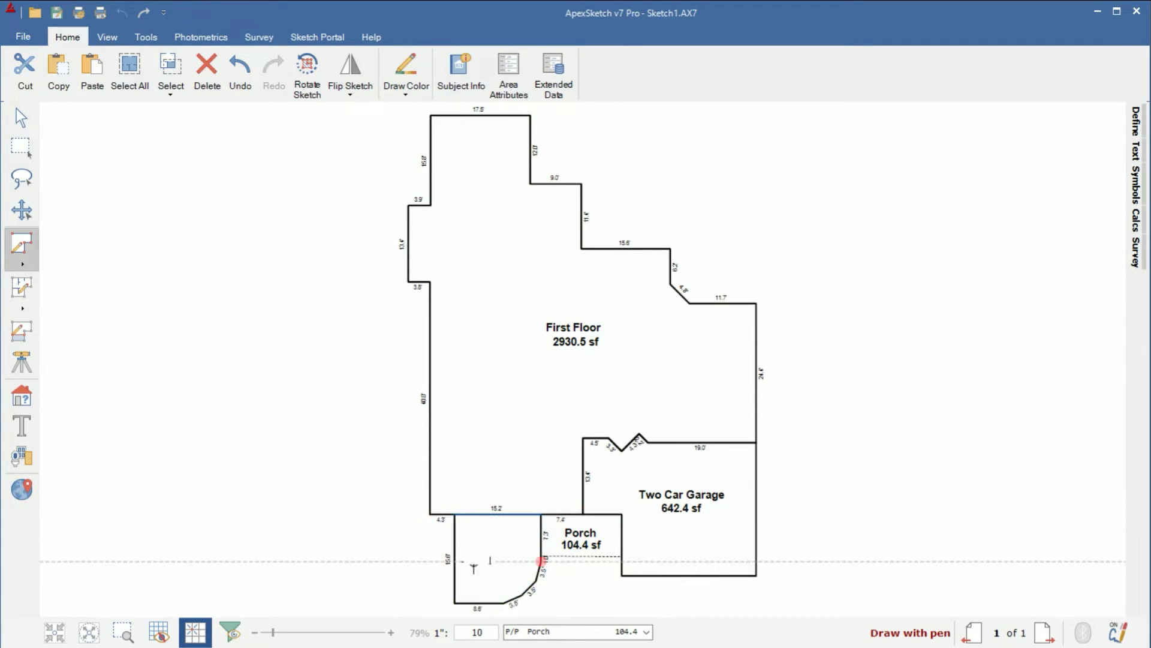
left_click(583, 437)
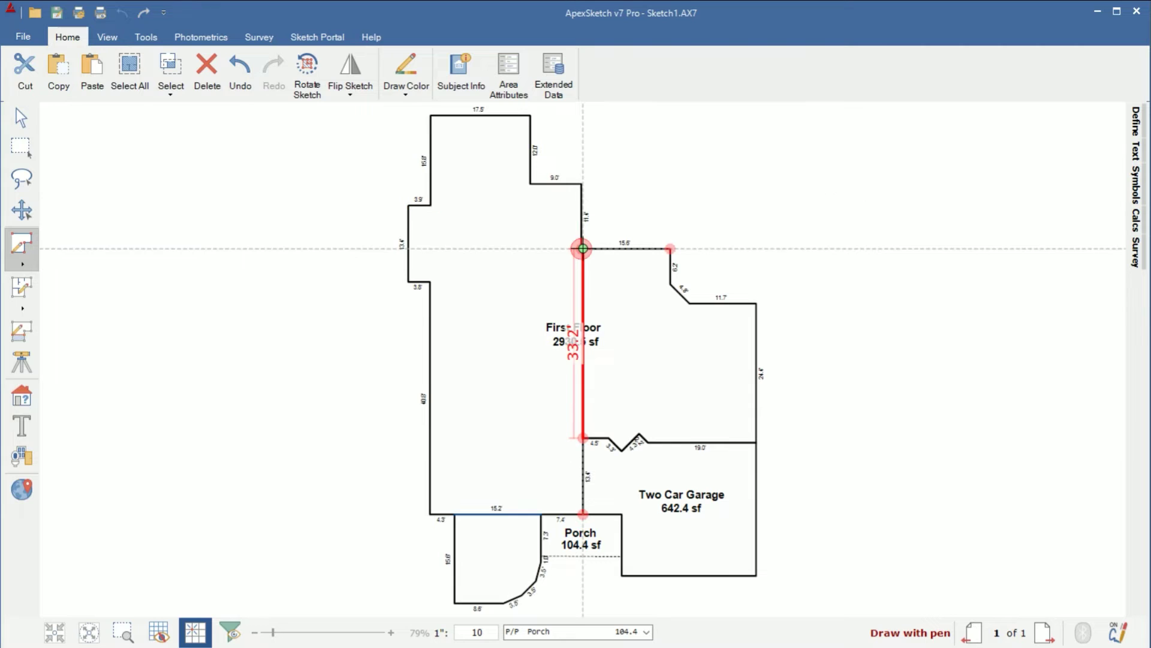
left_click(583, 248)
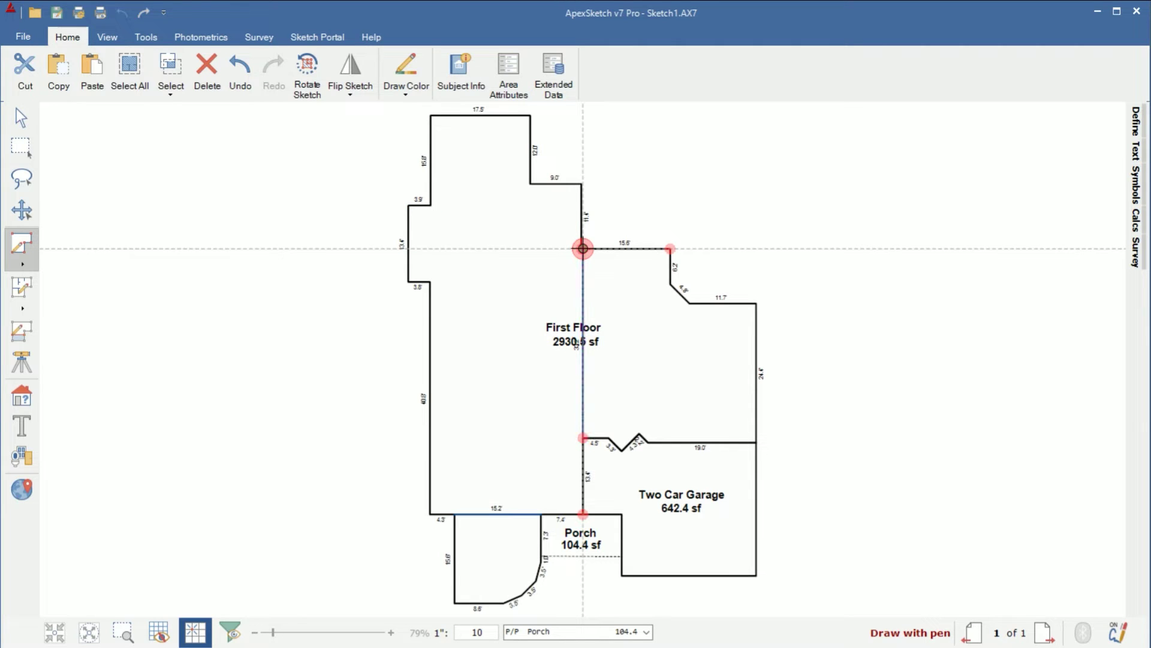
key("Escape")
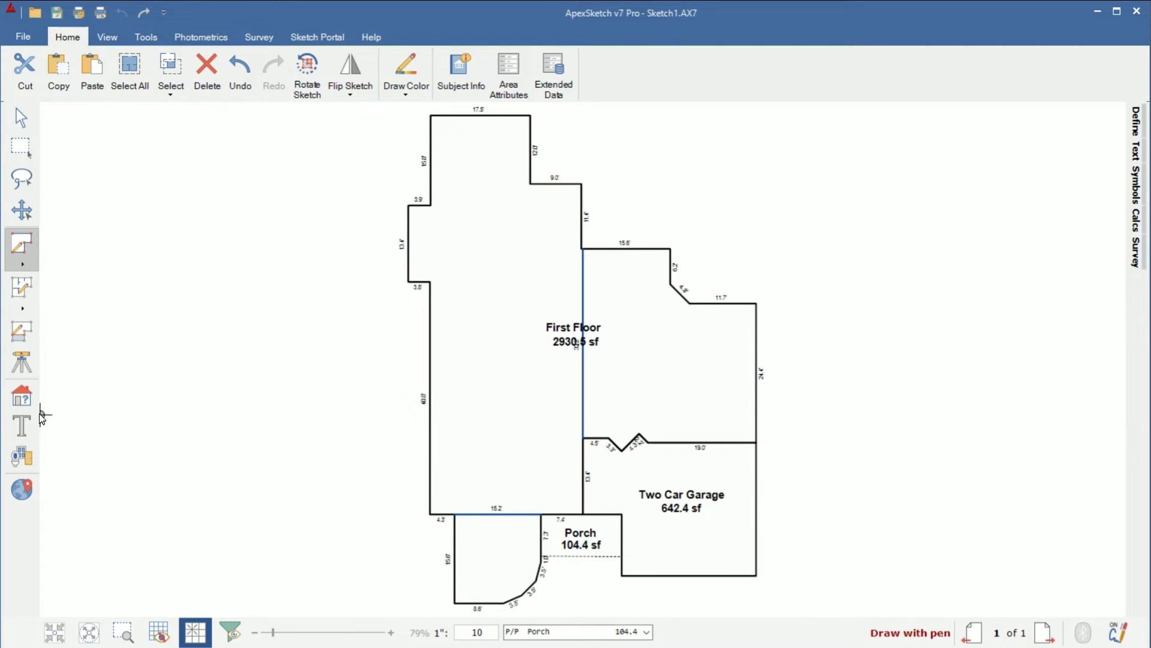
left_click(21, 401)
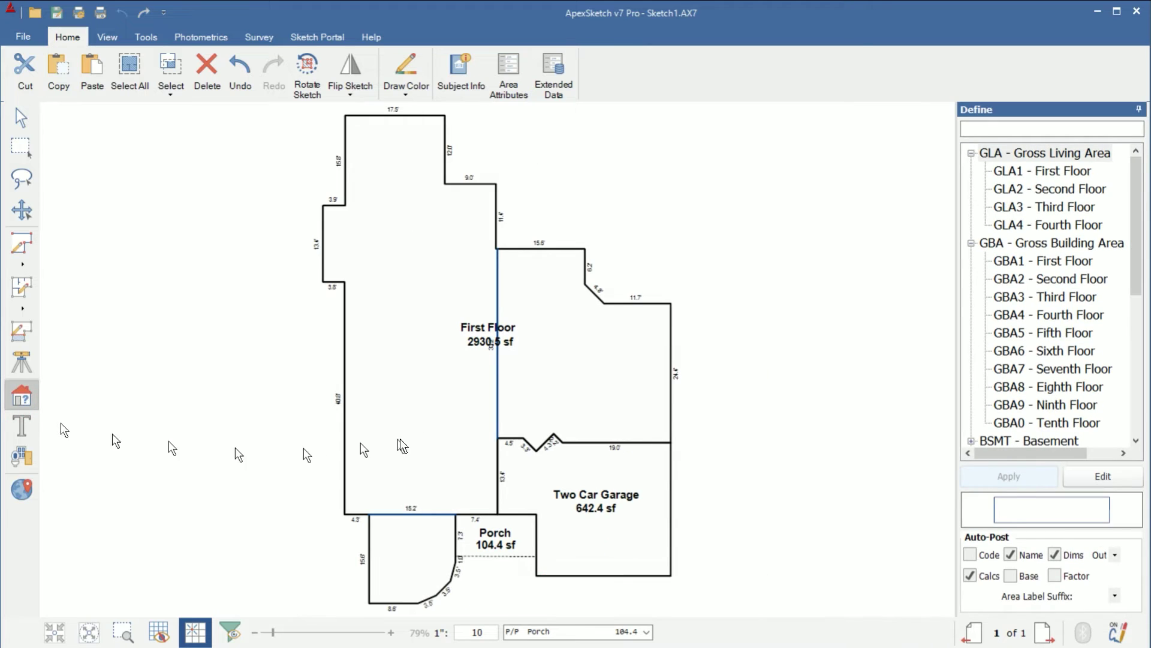
- Define the left section as GLA1 - First Floor (1816)
left_click(416, 365)
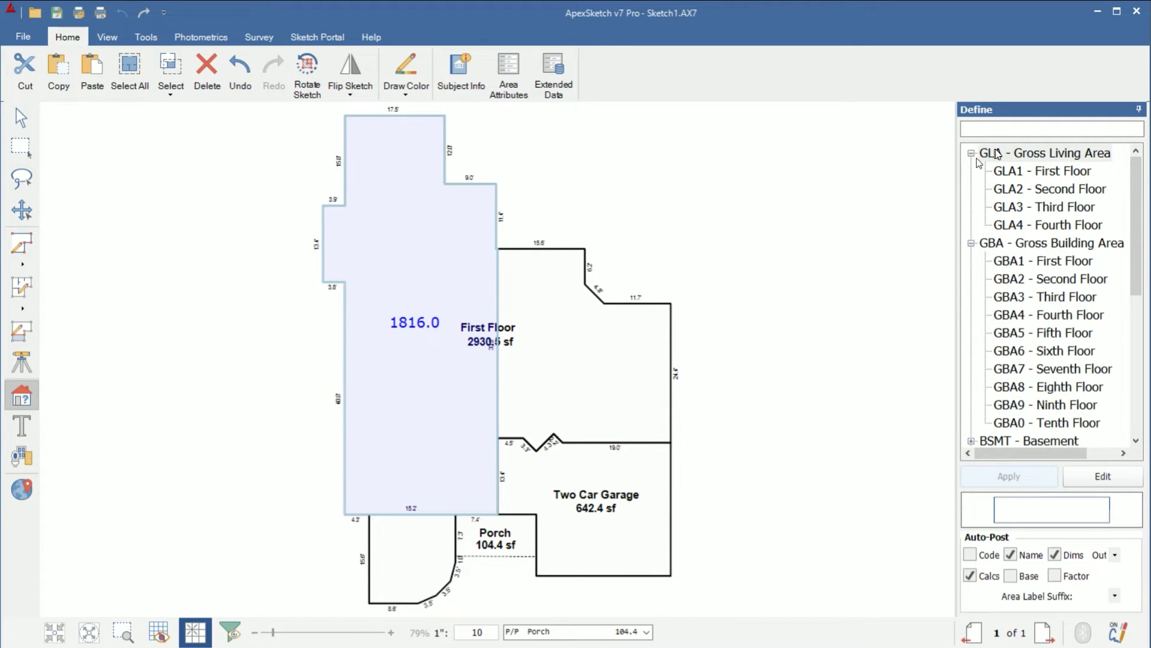
left_click(1036, 173)
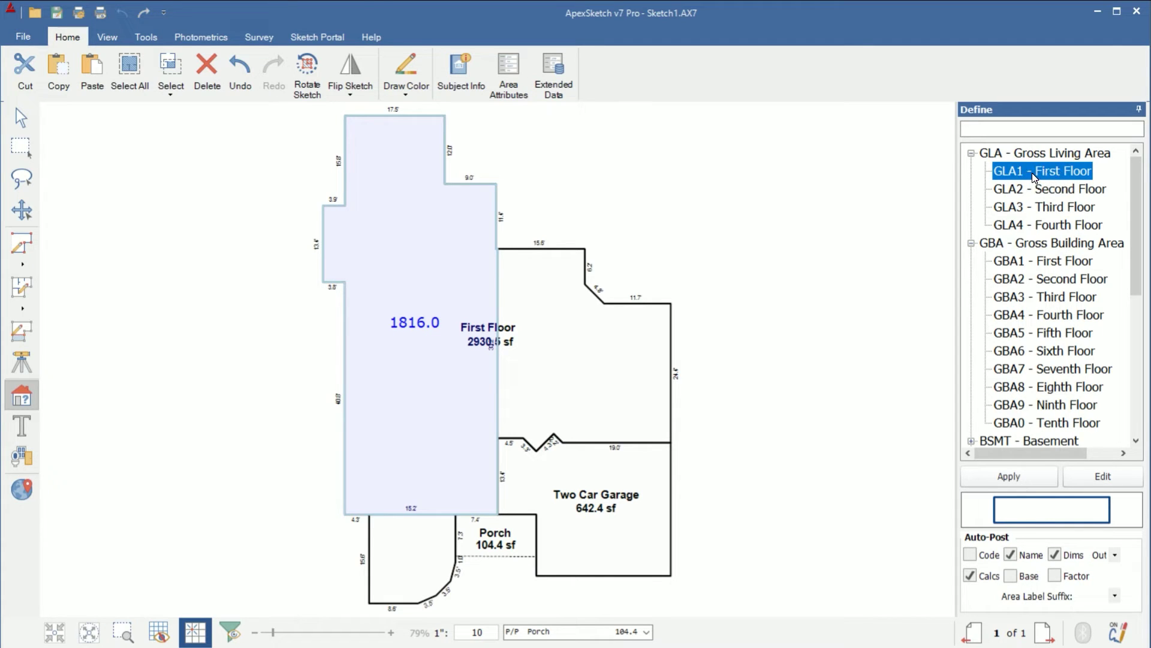
left_click(1021, 474)
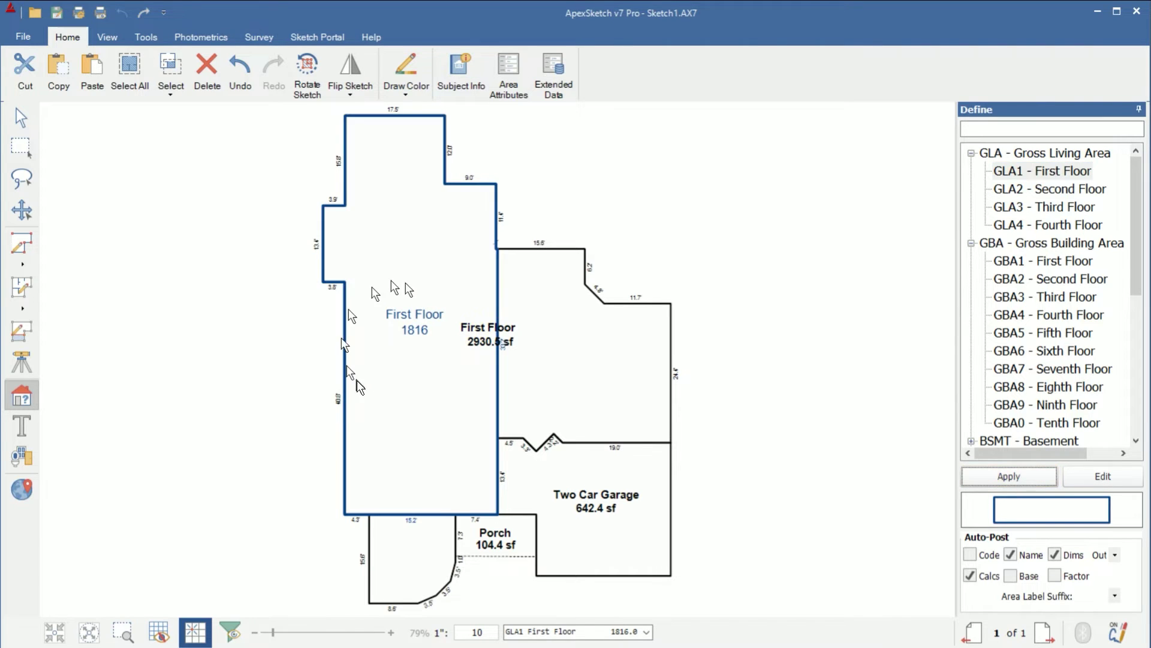
- Define the right section as BSMT - Unfinished BSMT (891.3)
left_click(577, 353)
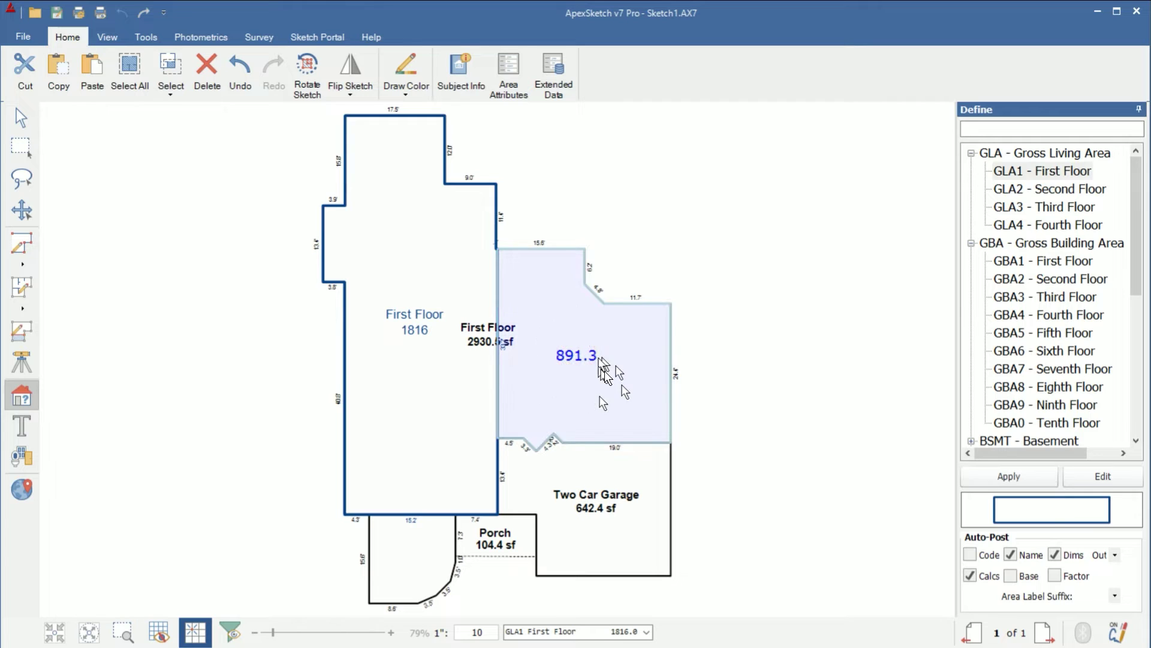
scroll(1142, 276, "down", 2)
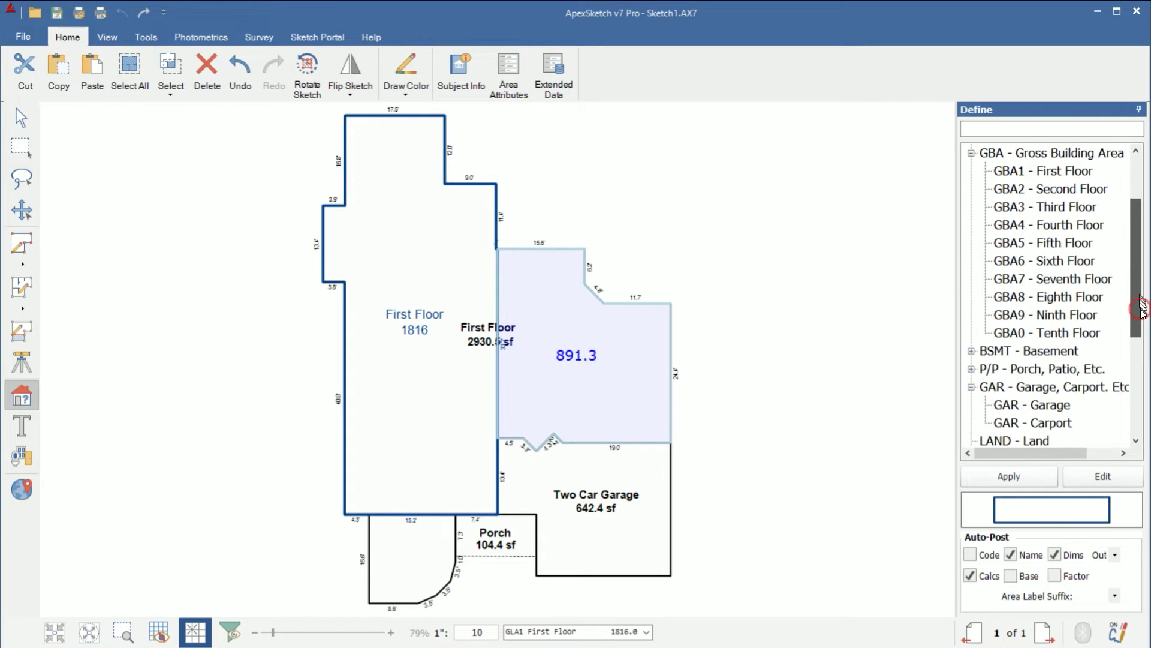
left_click(971, 351)
left_click(1079, 405)
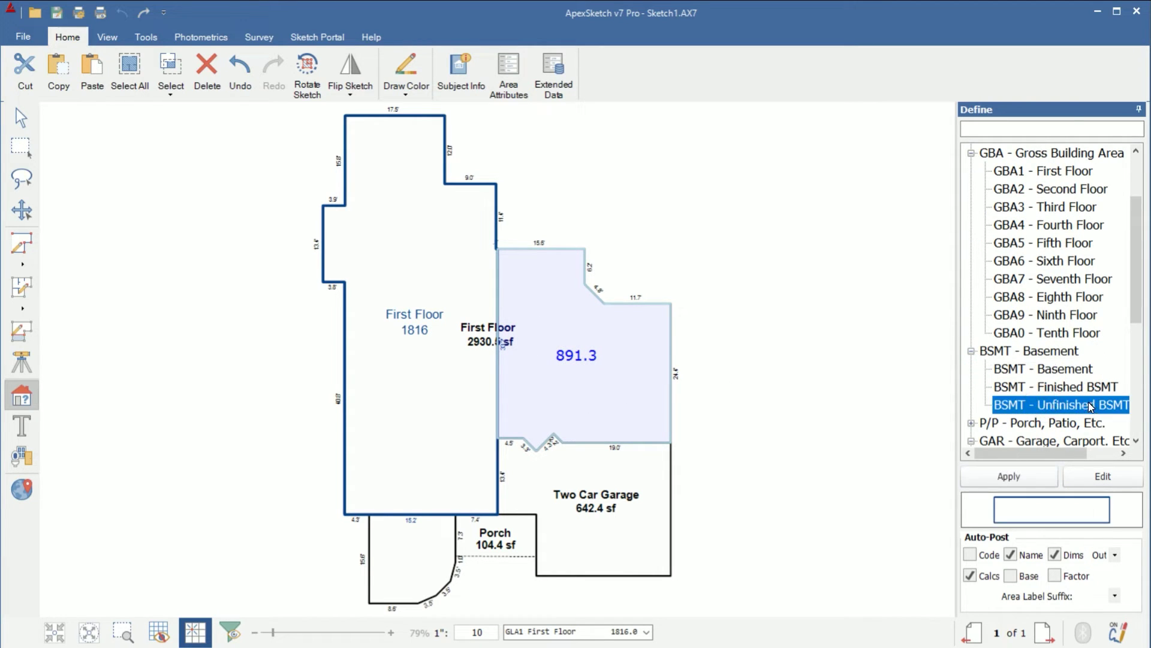
left_click(1017, 480)
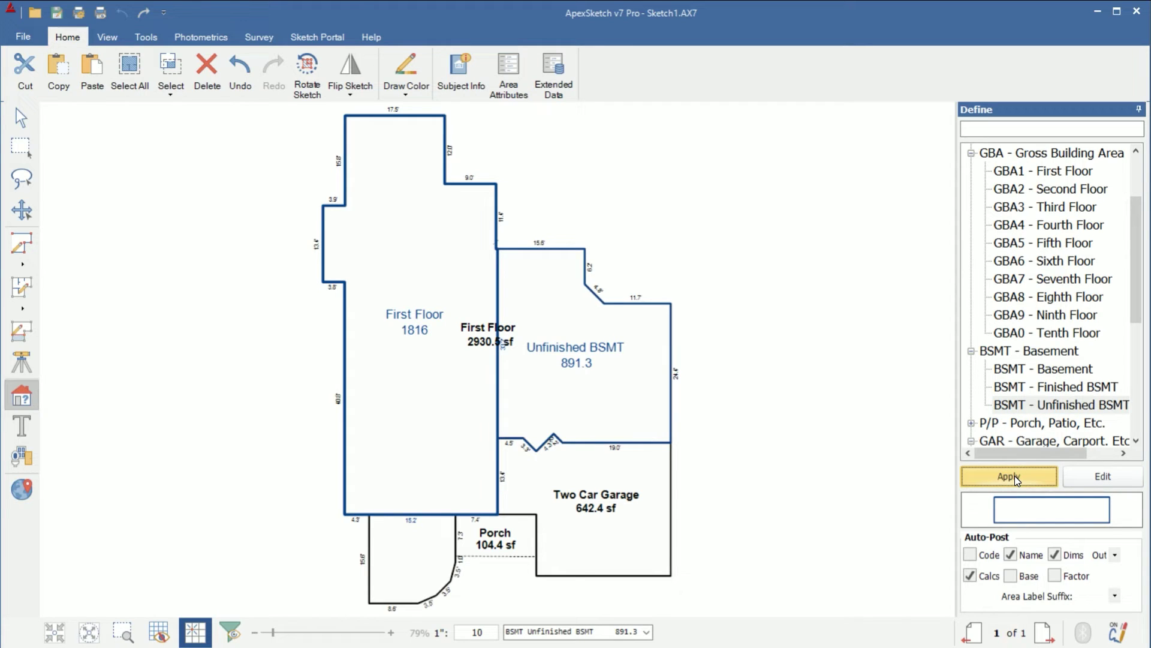
- Move the First Floor 1816 and Unfinished BSMT 891.3 areas left of the original floor plan
left_click(22, 400)
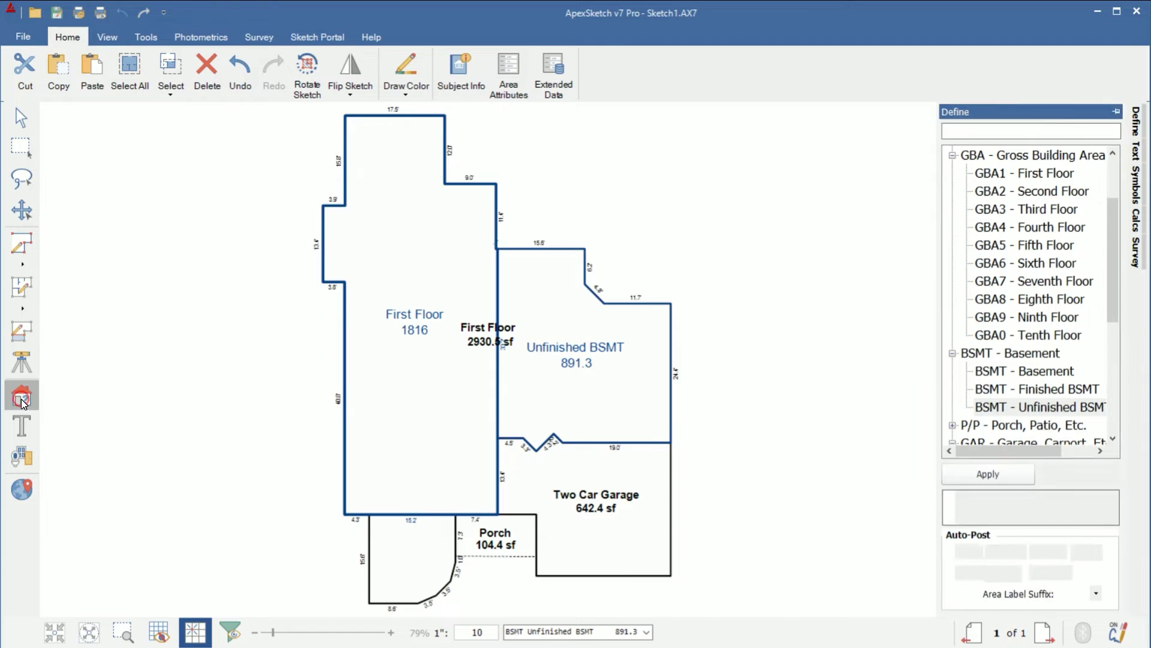
left_click(21, 117)
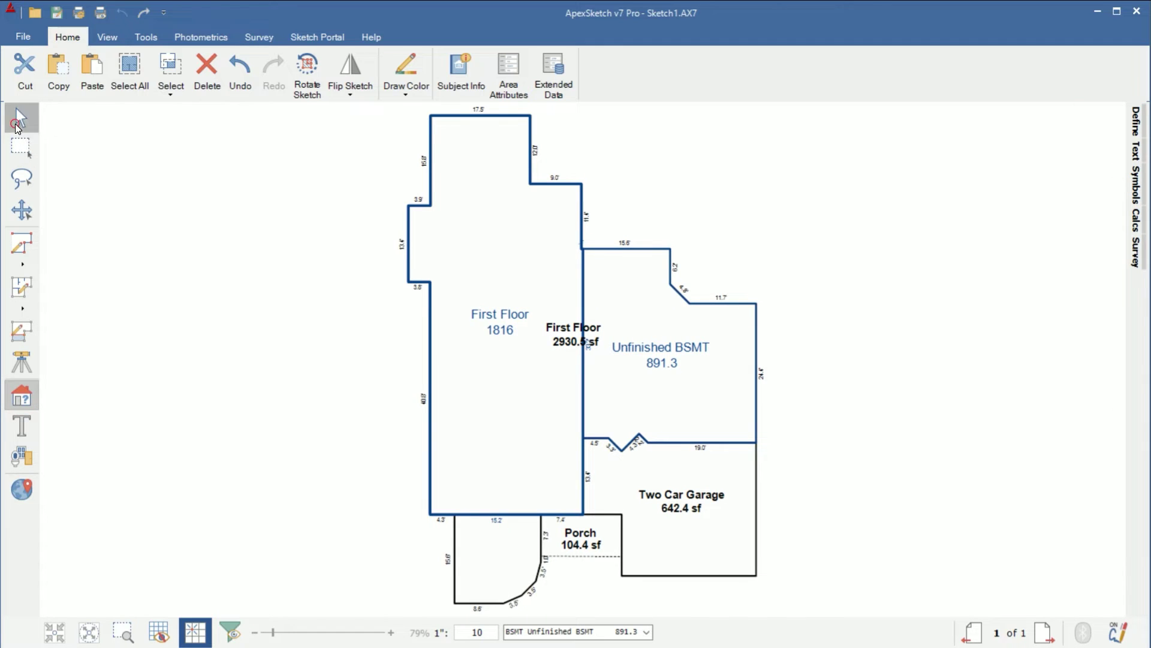
left_click(518, 414)
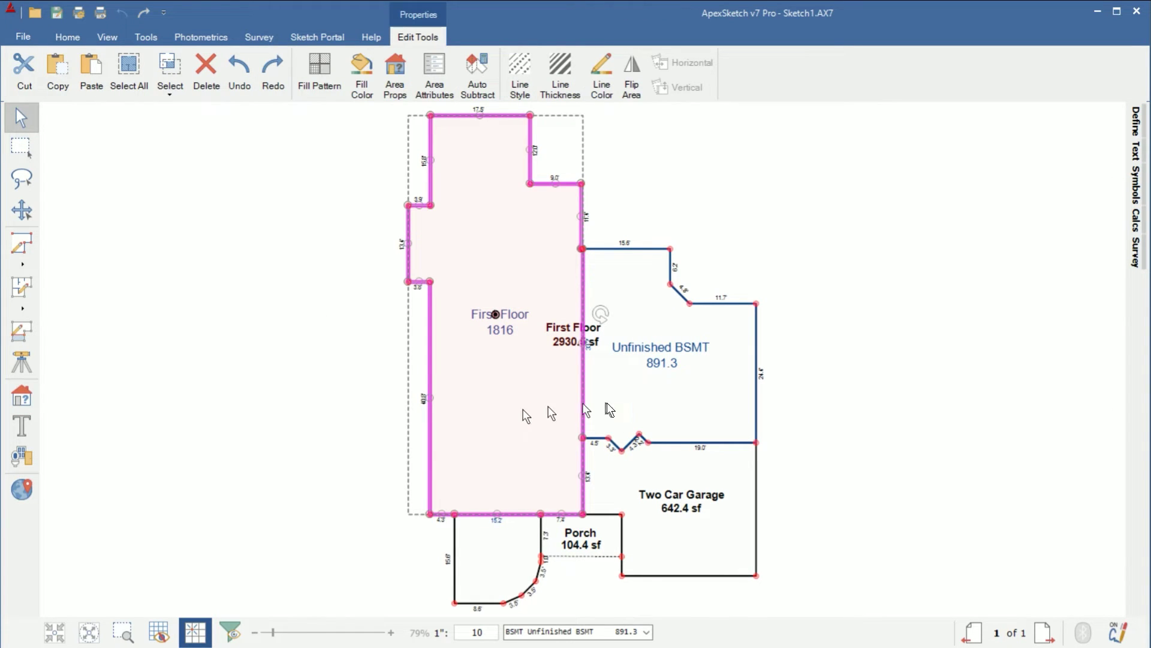
left_click(662, 401, "ctrl")
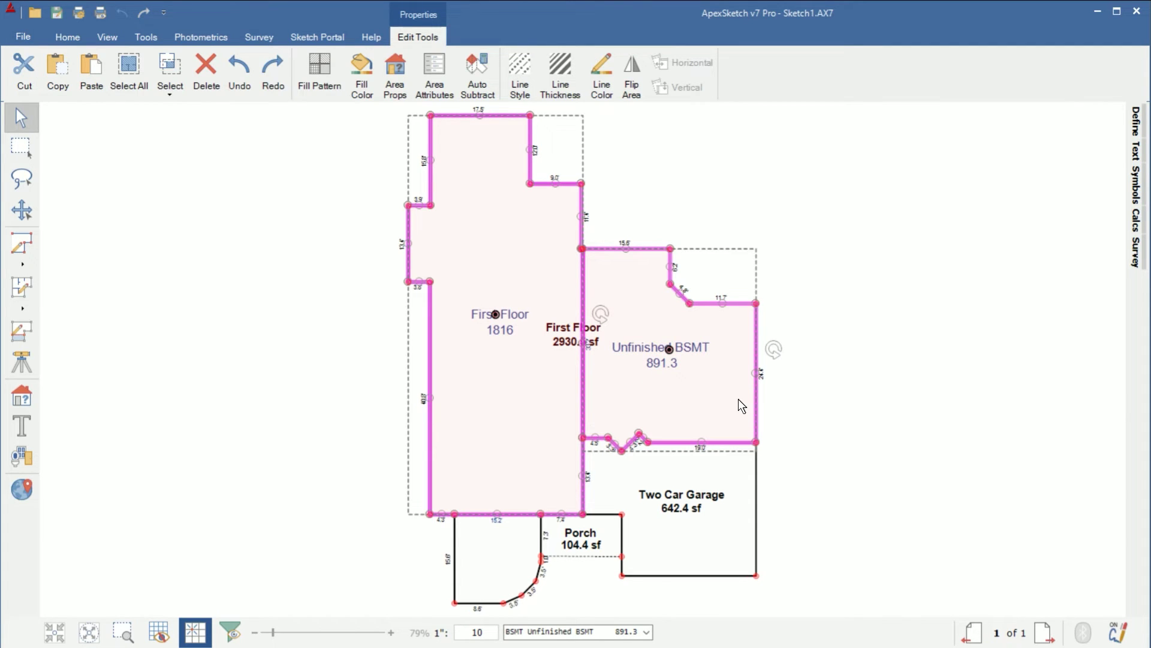
left_click_drag(739, 398, 368, 400)
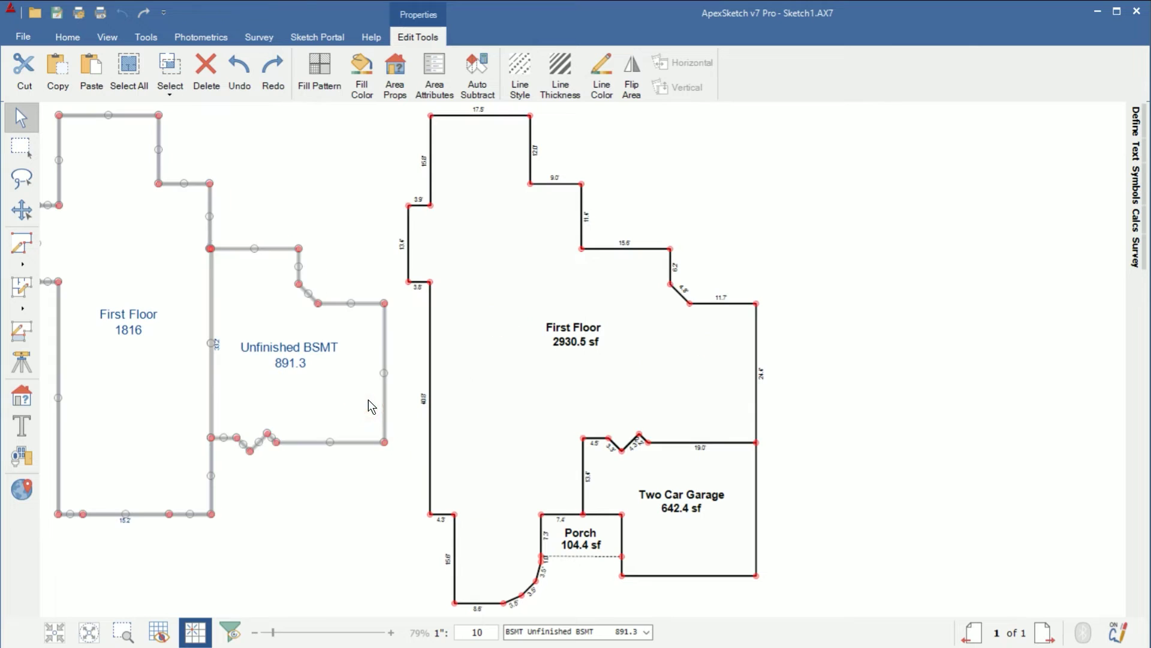
left_click(90, 632)
left_click(441, 570)
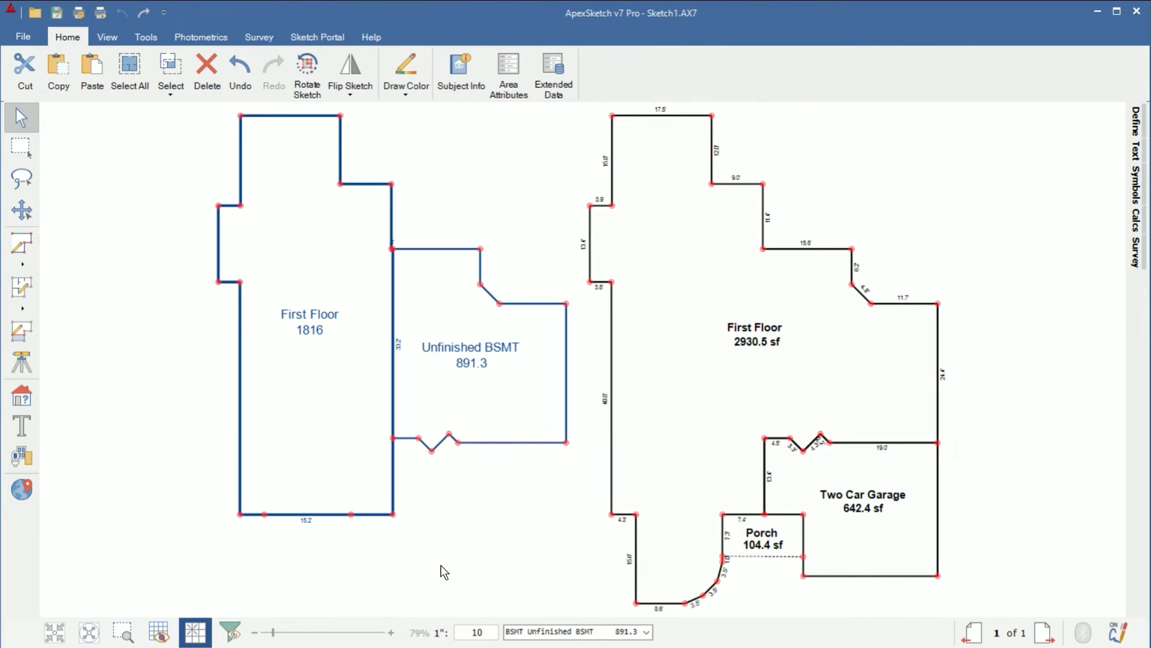
left_click(314, 318)
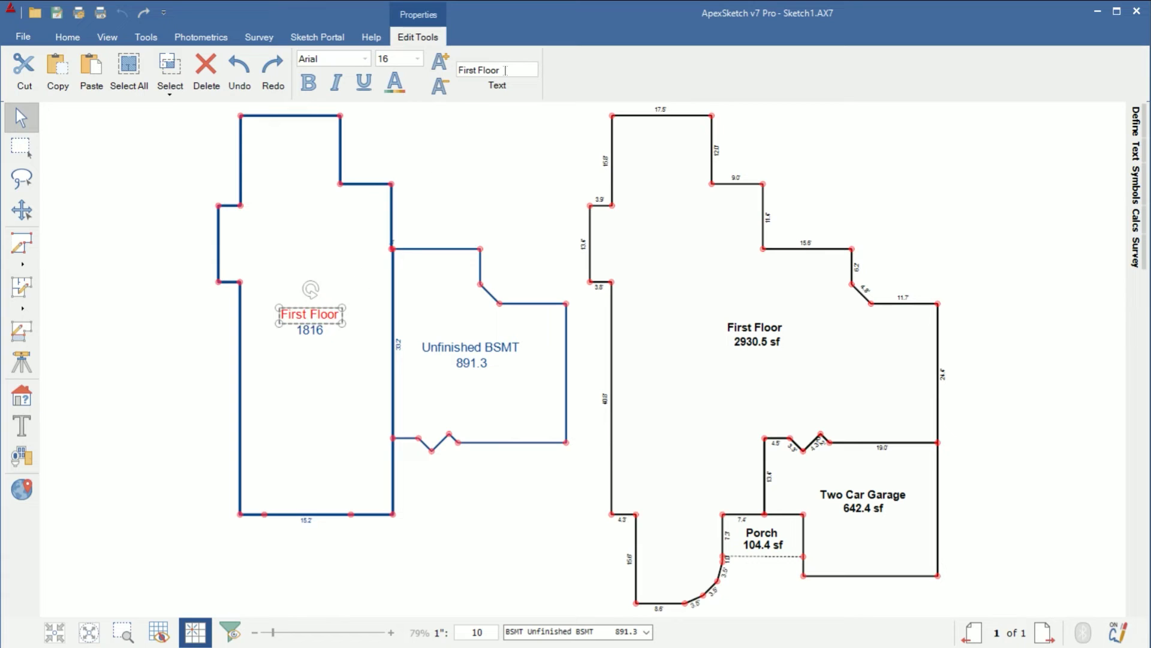
- Rename the 1816 area's label from First Floor to 'Finished BSMT'
left_click_drag(502, 70, 413, 70)
type("Finished BSMT")
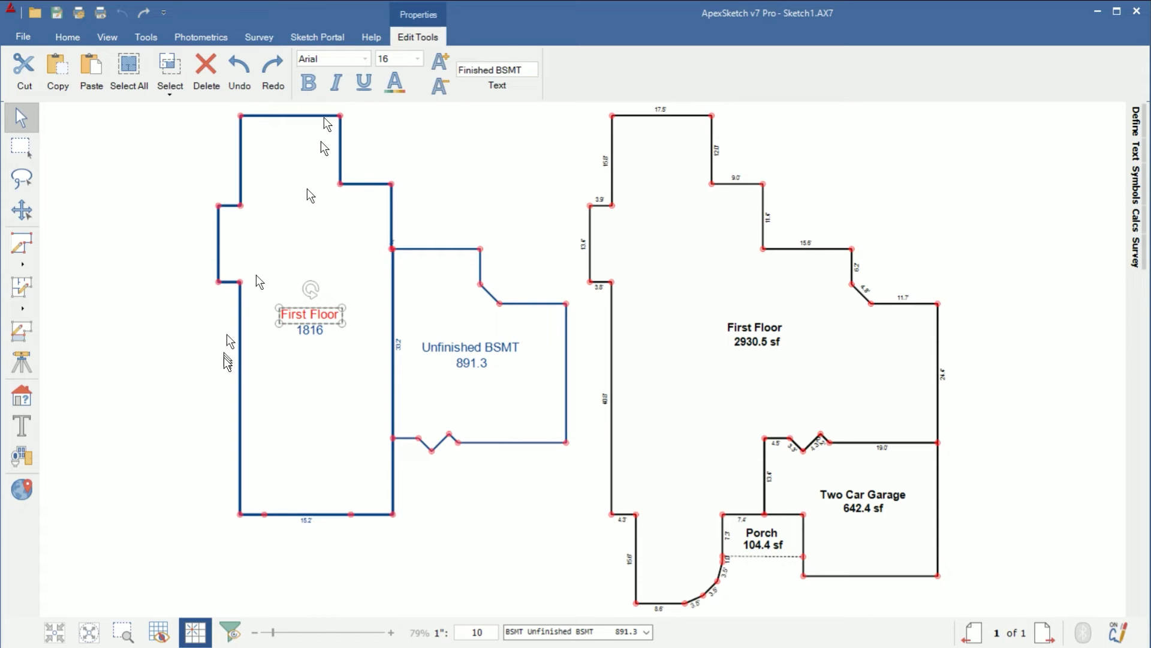
left_click(124, 419)
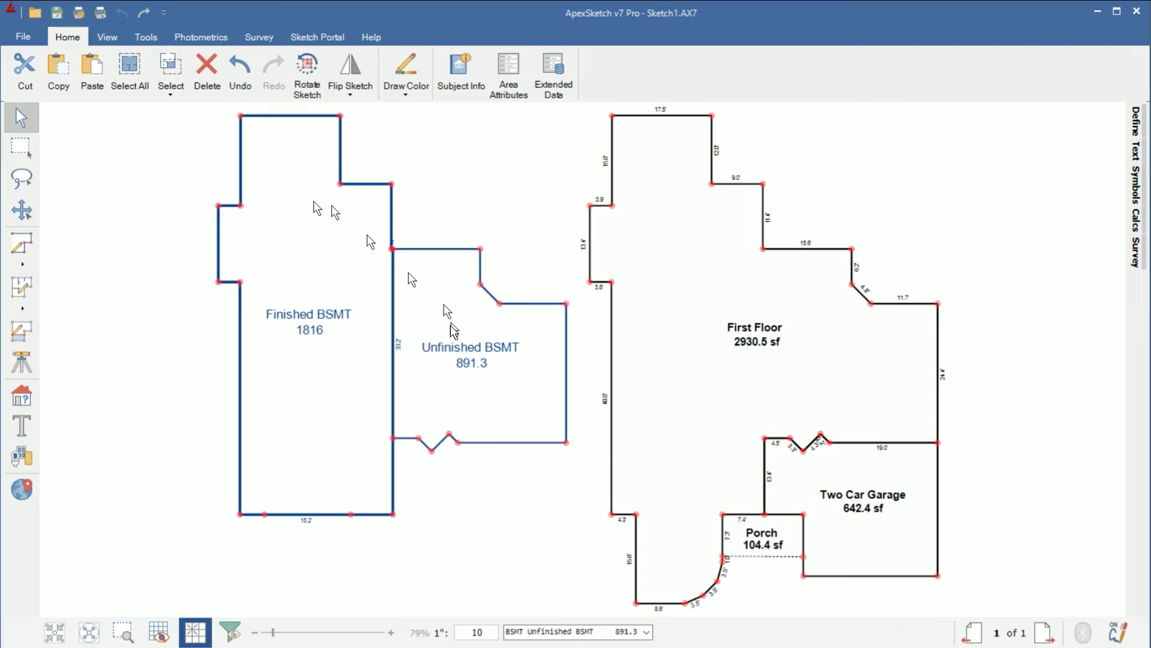
- Show wall length dimensions around the Finished BSMT and Unfinished BSMT areas
left_click(311, 433)
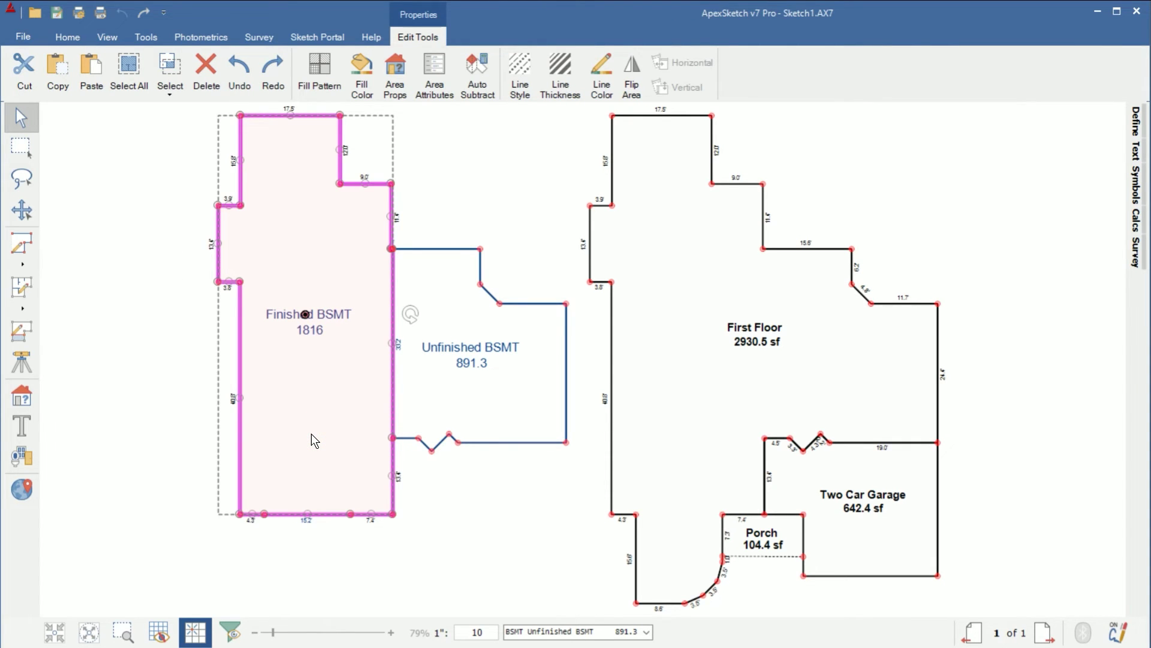
left_click(519, 584)
left_click(488, 415)
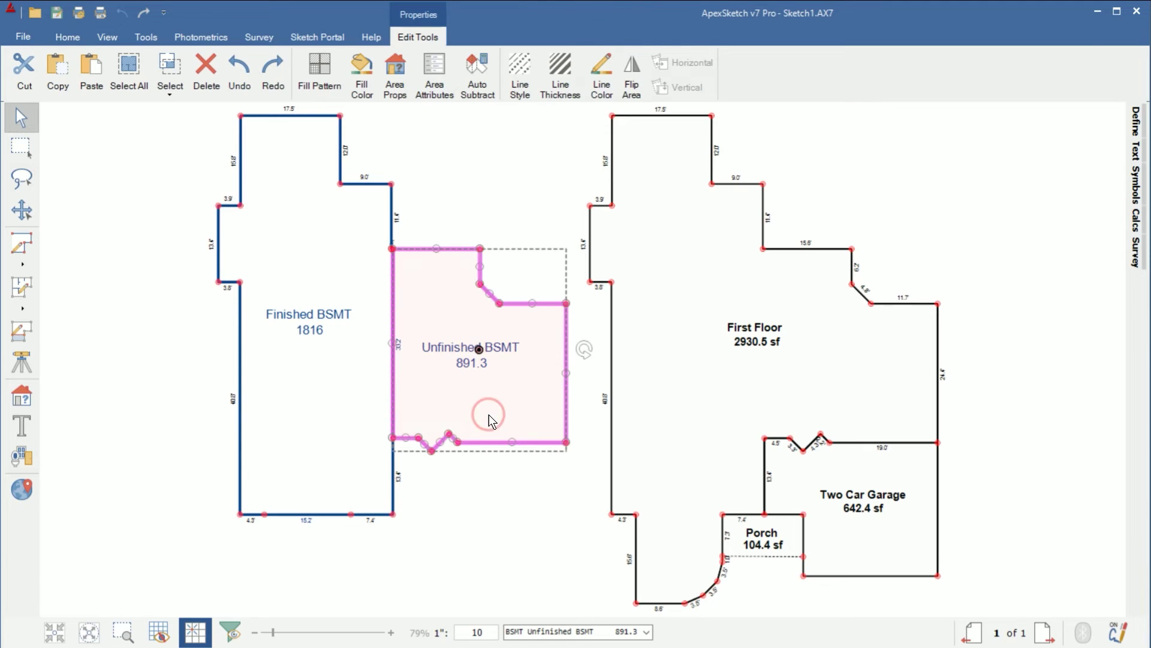
left_click(515, 510)
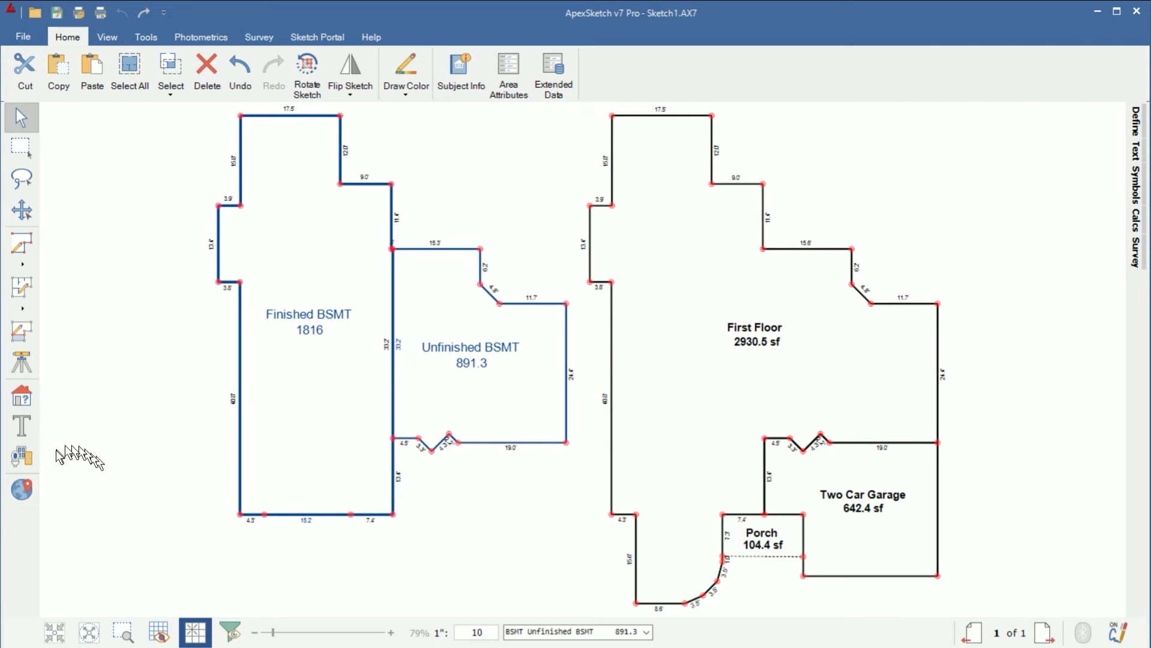
- Show area calculations and check First Floor 2930.5 and Finished BSMT 1816.0 under GLA1
left_click(108, 37)
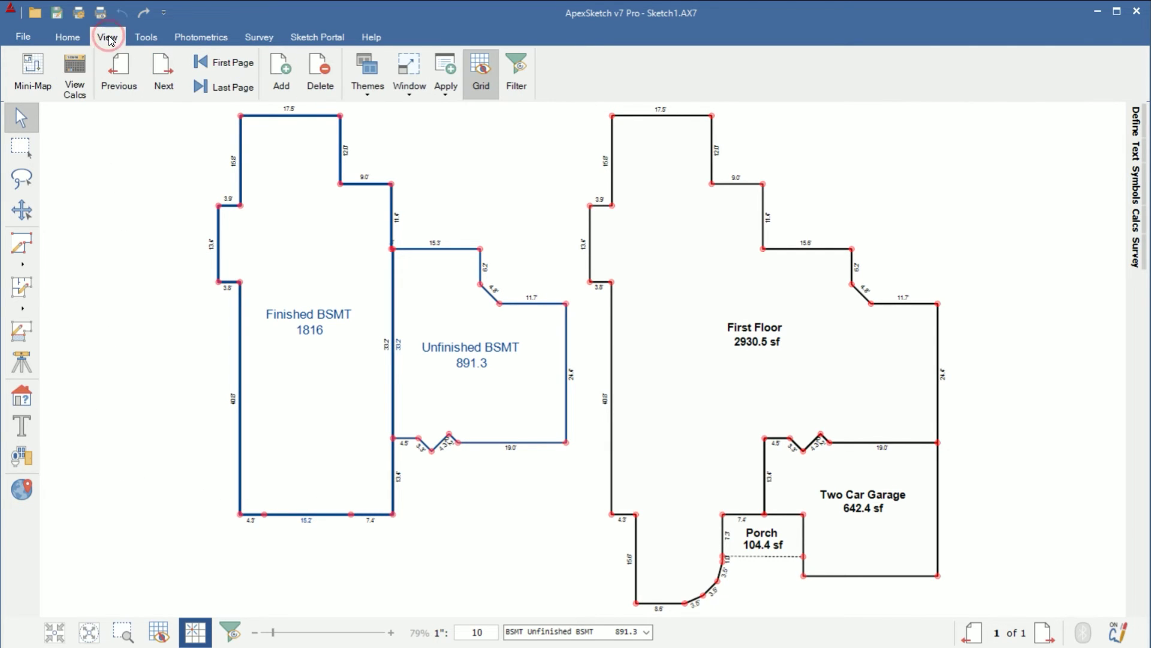
left_click(76, 73)
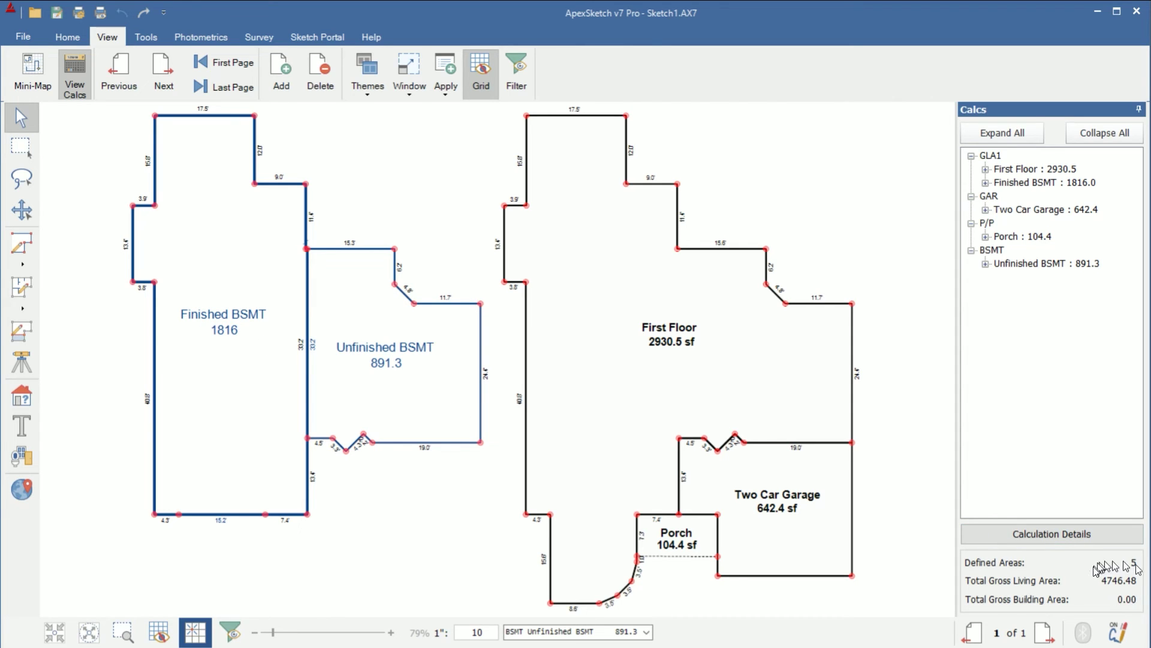
left_click(1061, 171)
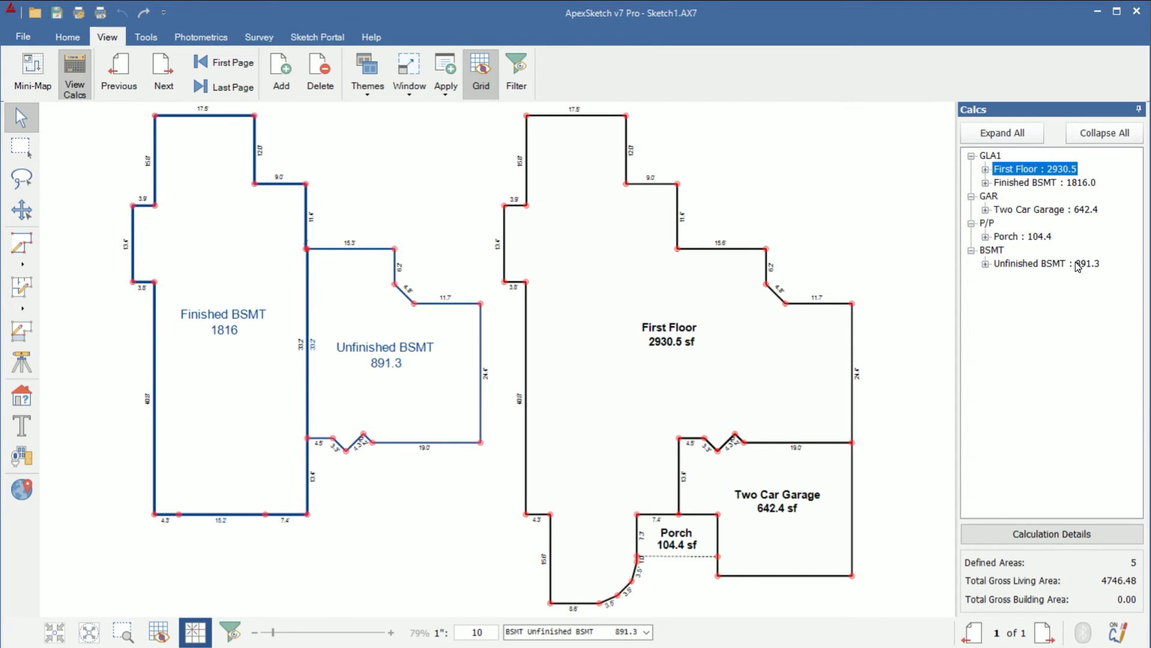
left_click(1041, 183)
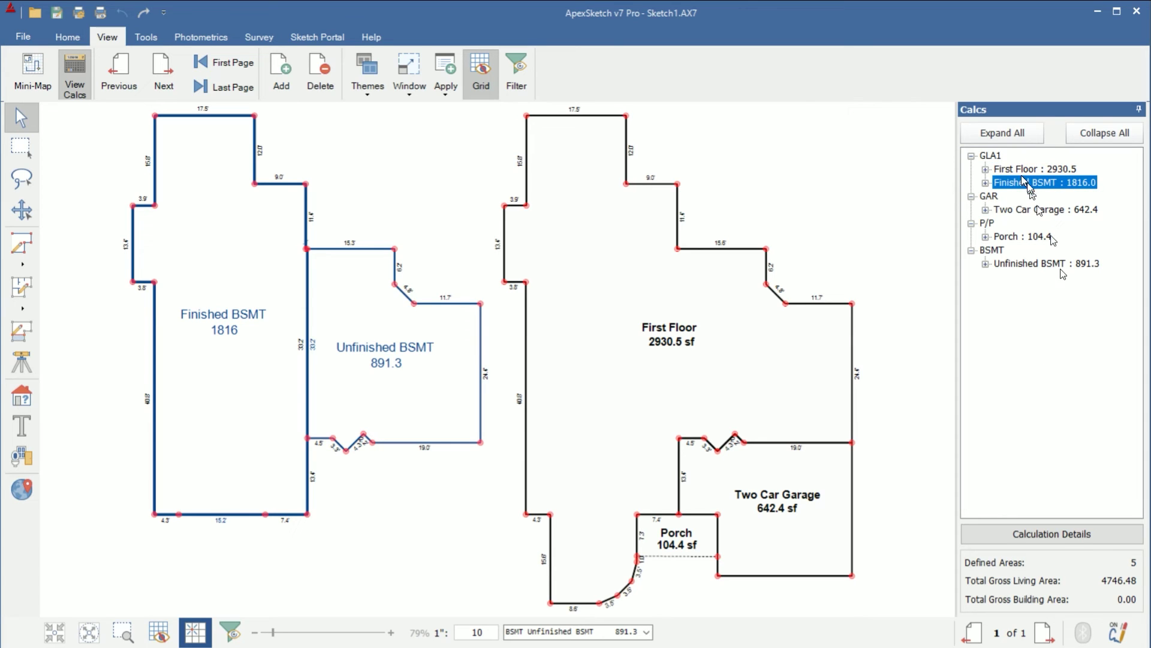